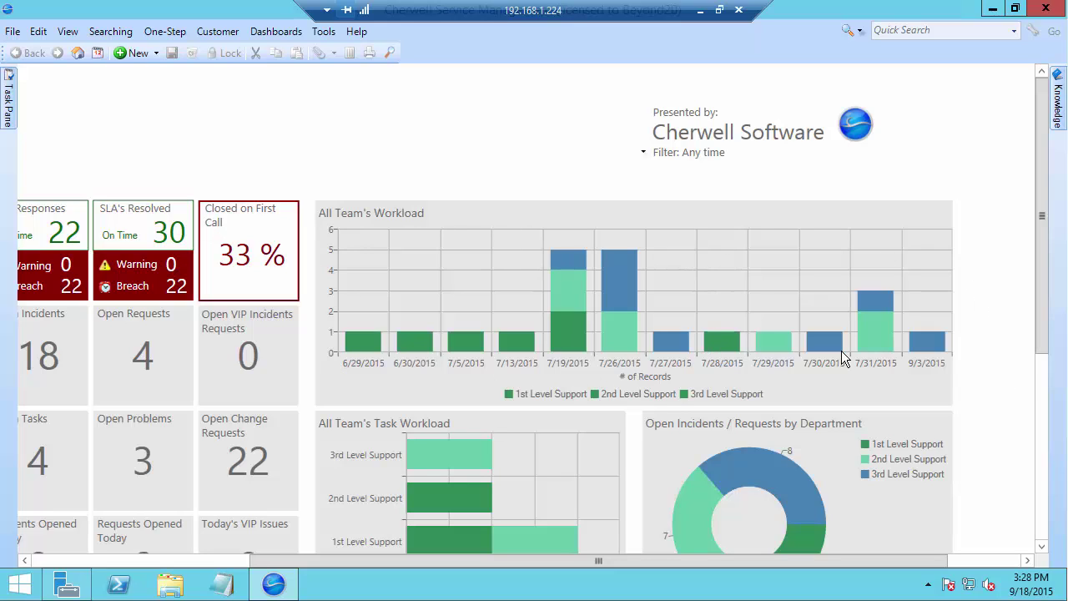
Step: Open the Global IT dashboard for editing
mouse_move(841, 353)
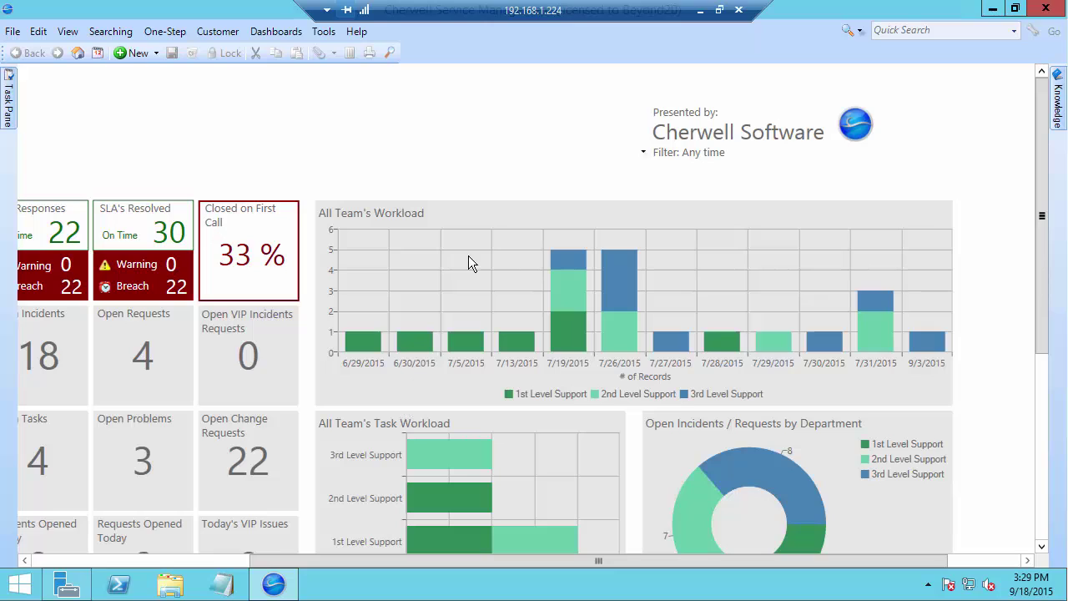
right_click(472, 152)
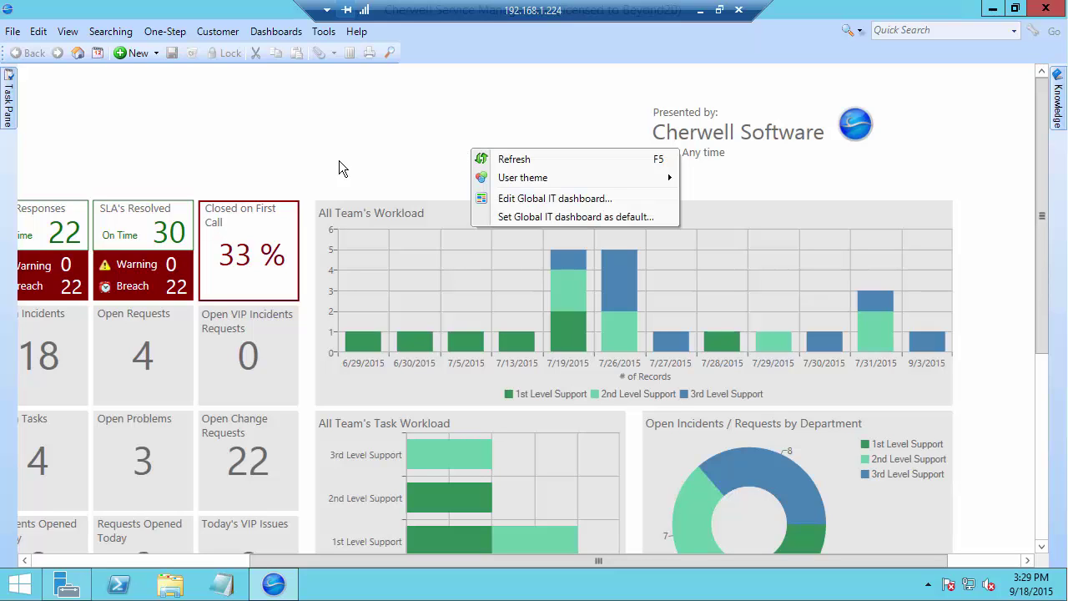
click(560, 199)
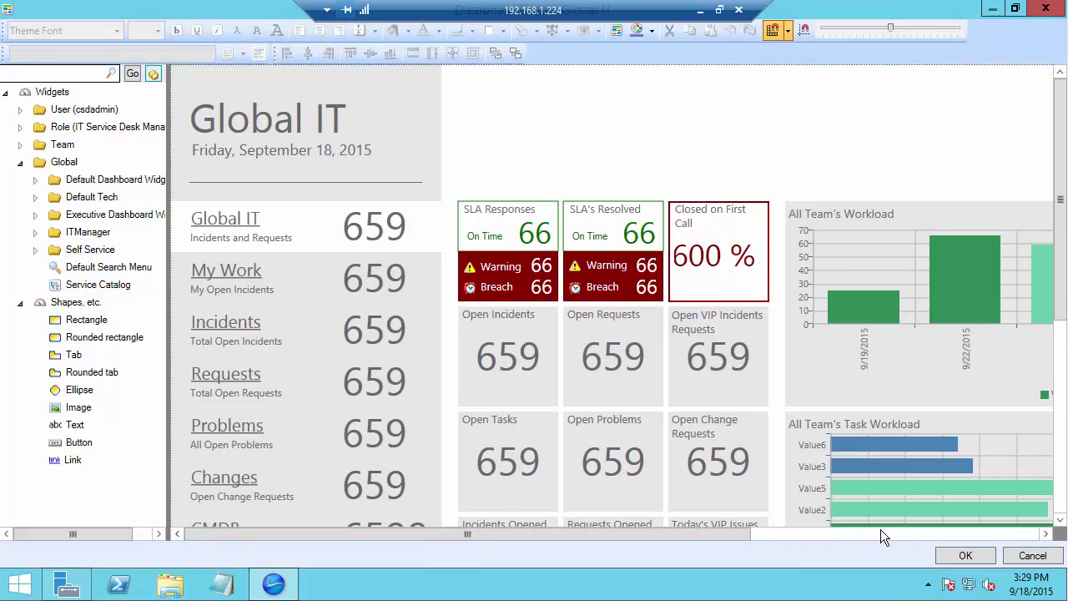
Step: Open the All Team's Workload chart's widget properties and edit its Mgr_Workload by Department series
click(880, 532)
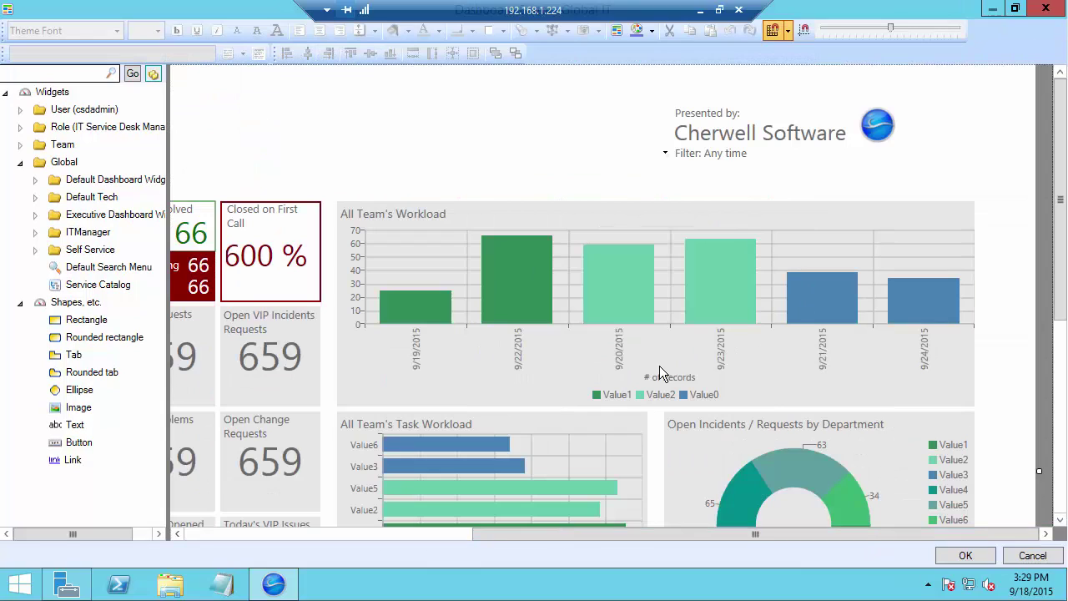
right_click(628, 287)
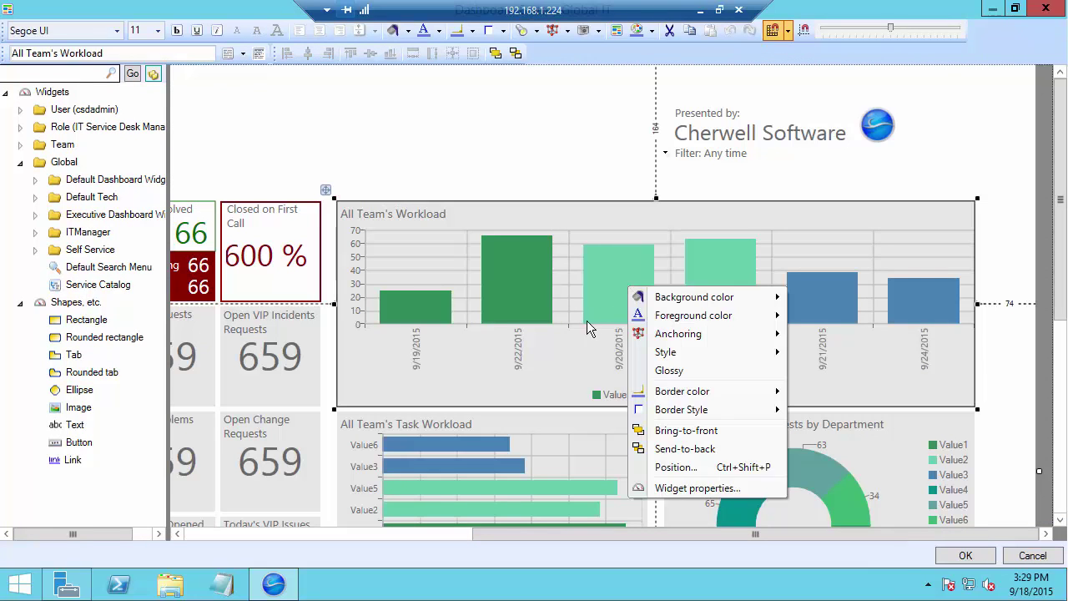
click(704, 488)
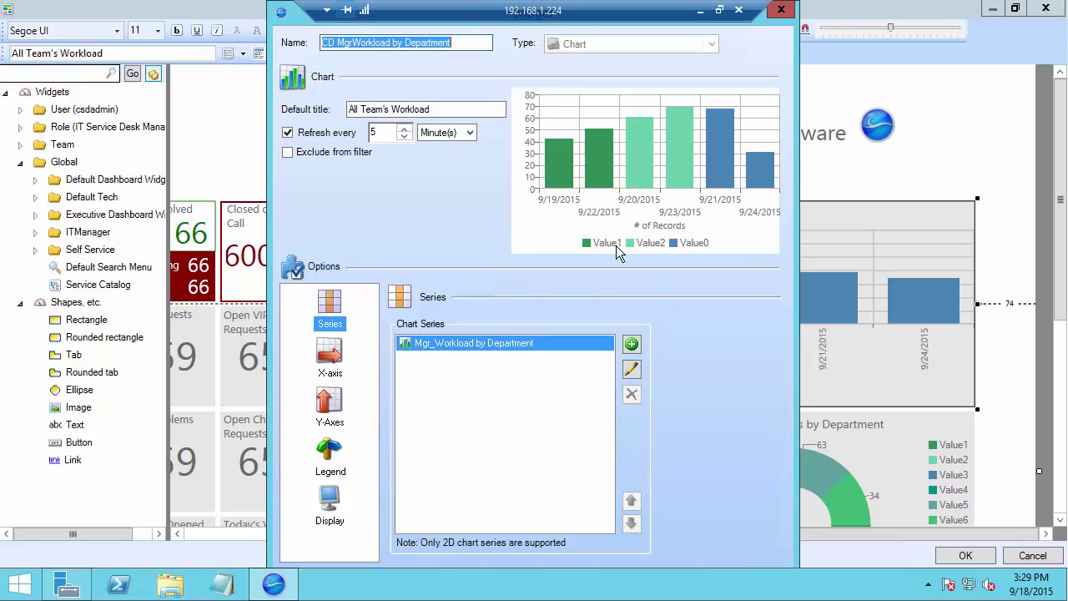
click(634, 365)
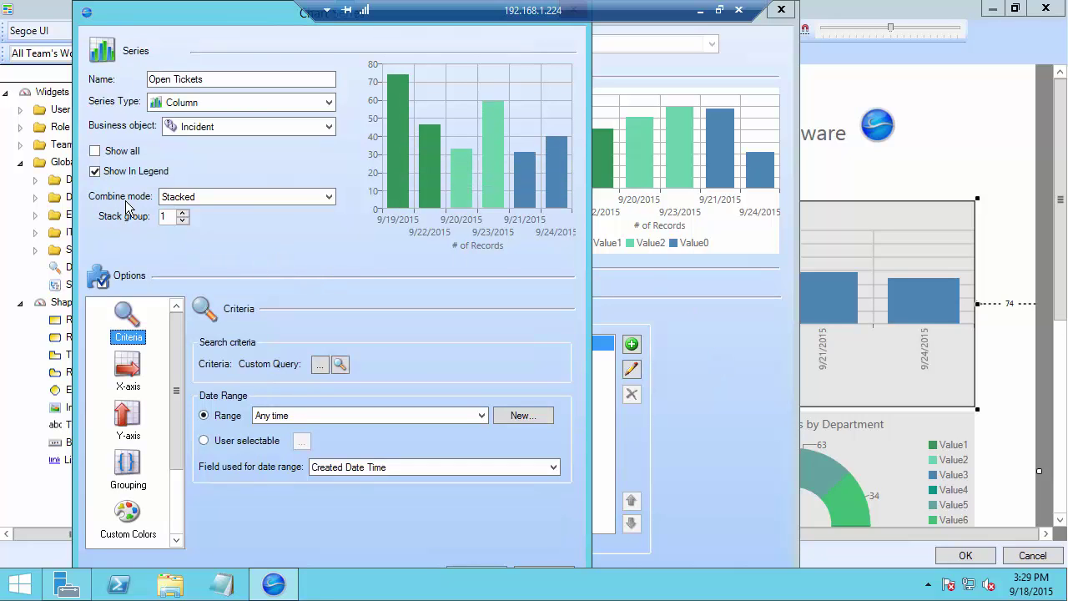
Step: Try the Clustered, Stacked and Stacked 100 combine modes on the Open Tickets column series
click(328, 198)
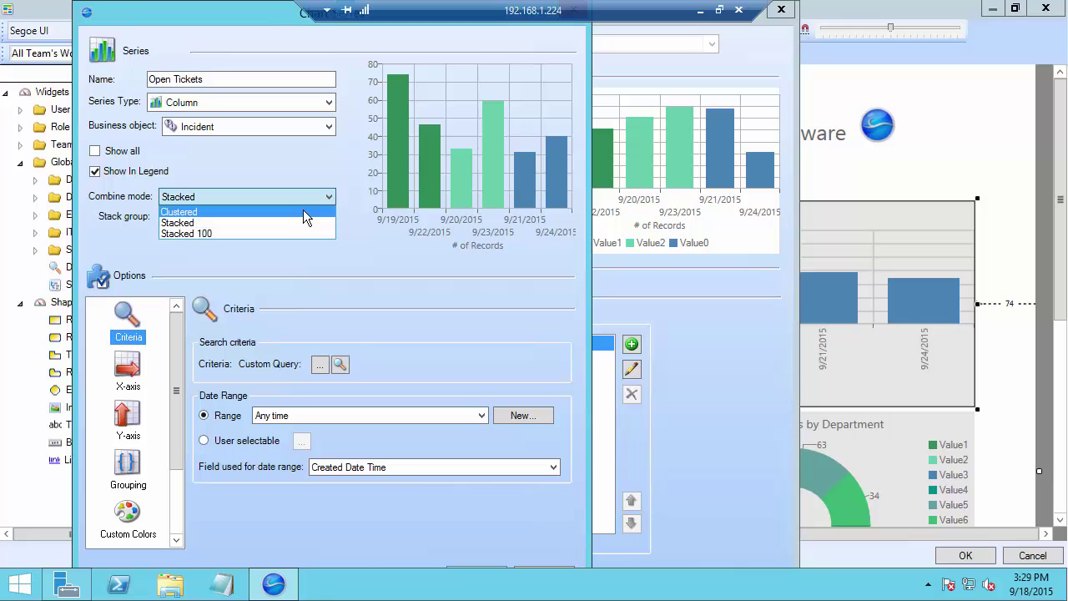
click(303, 210)
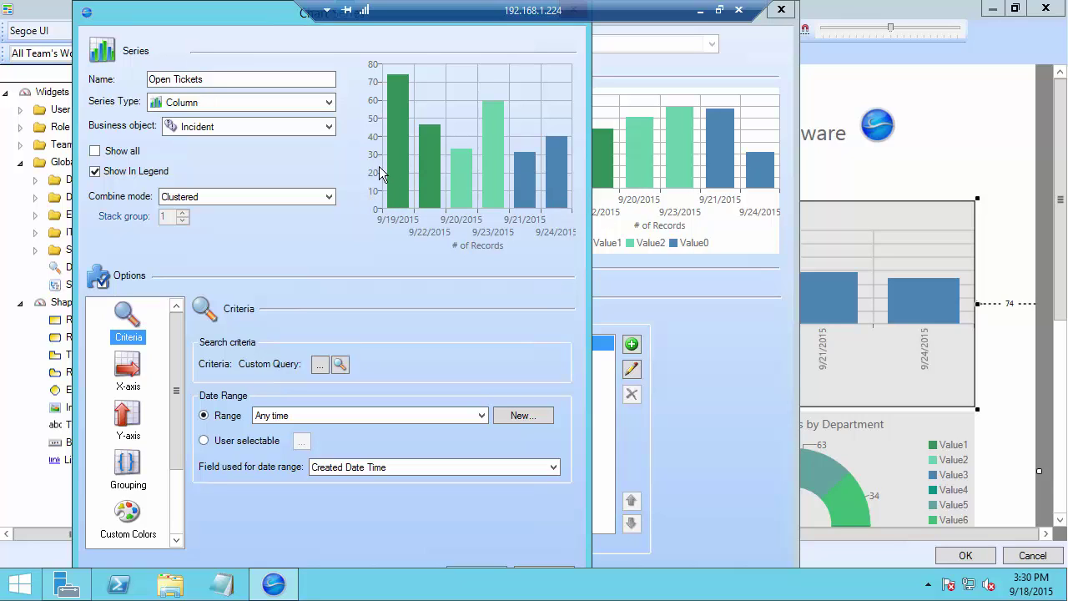
click(317, 198)
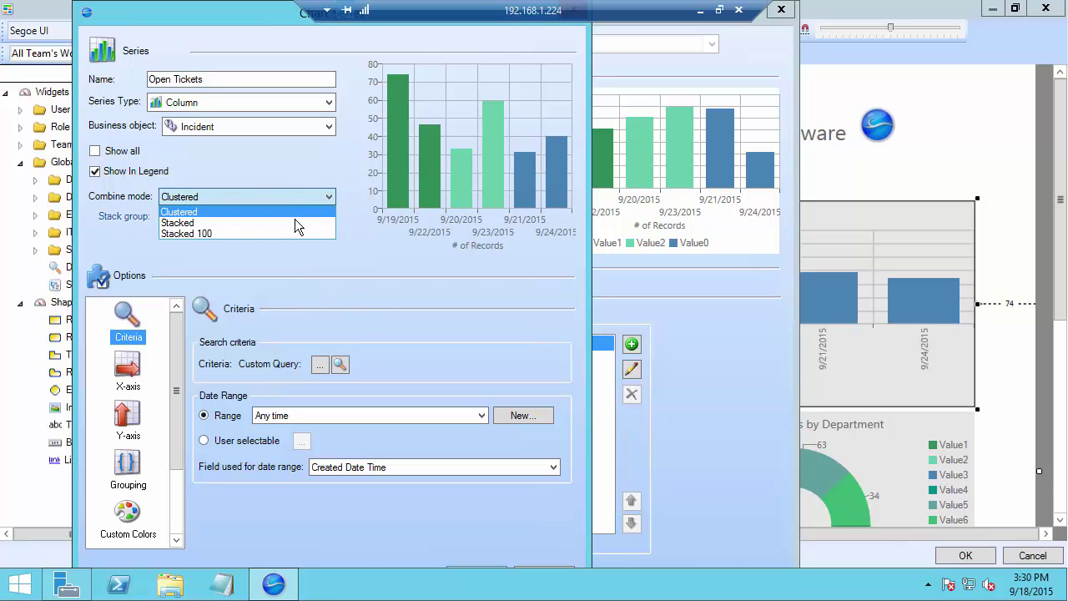
click(295, 218)
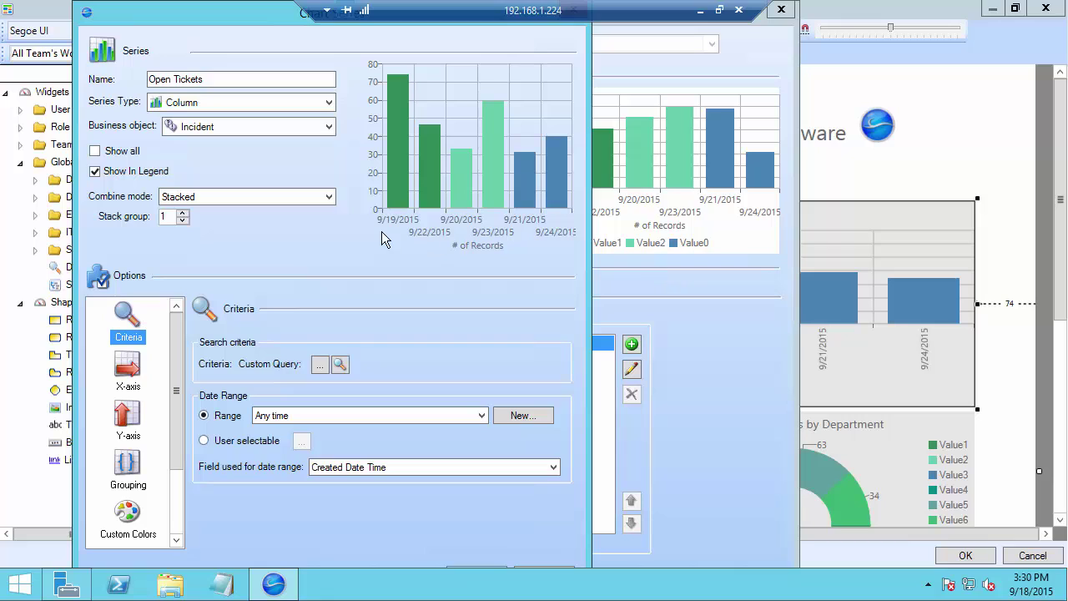
click(274, 202)
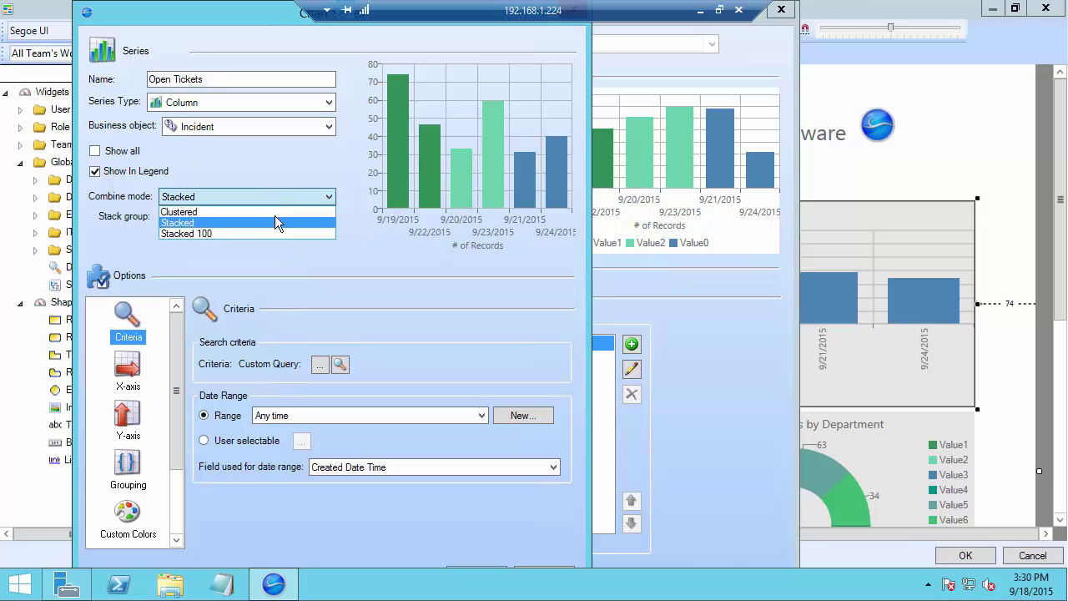
click(274, 231)
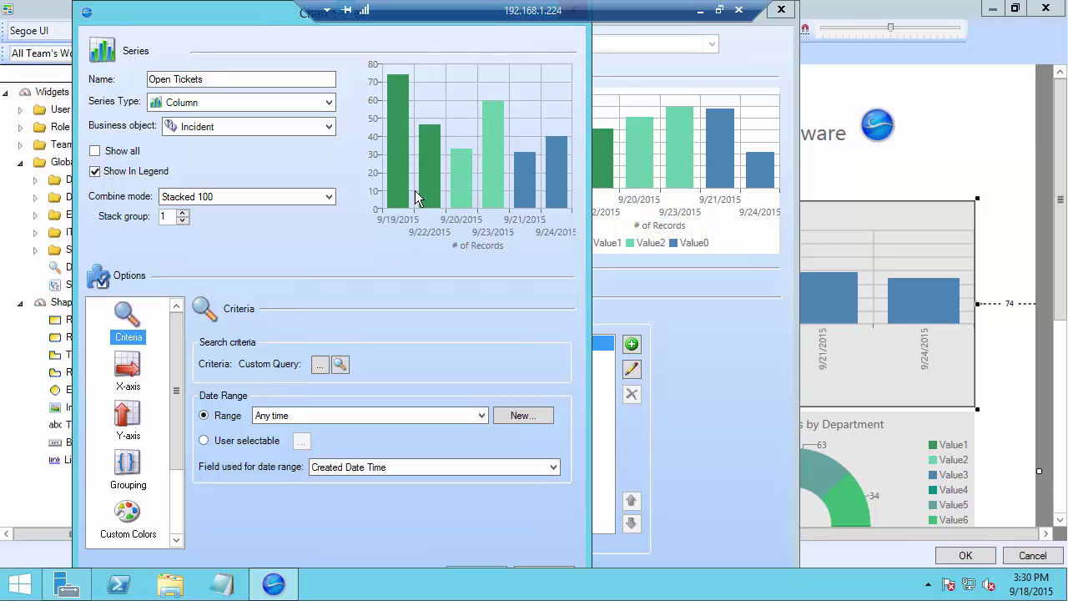
Step: Restore the series to the Stacked combine mode with stack group 1, and close the series and chart properties without saving
mouse_move(410, 209)
click(182, 211)
click(182, 220)
click(328, 198)
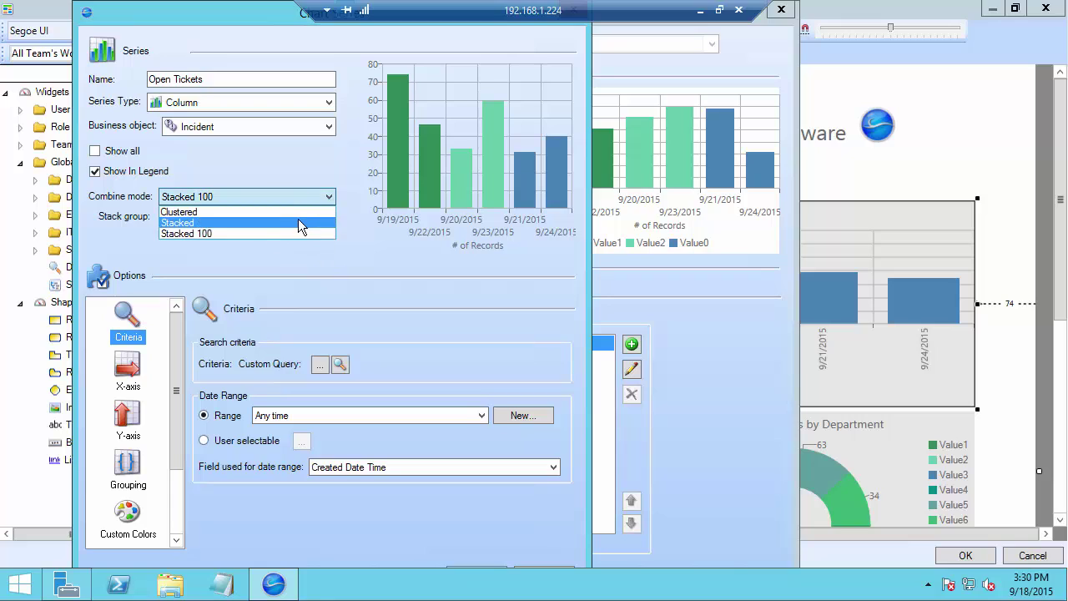
click(298, 222)
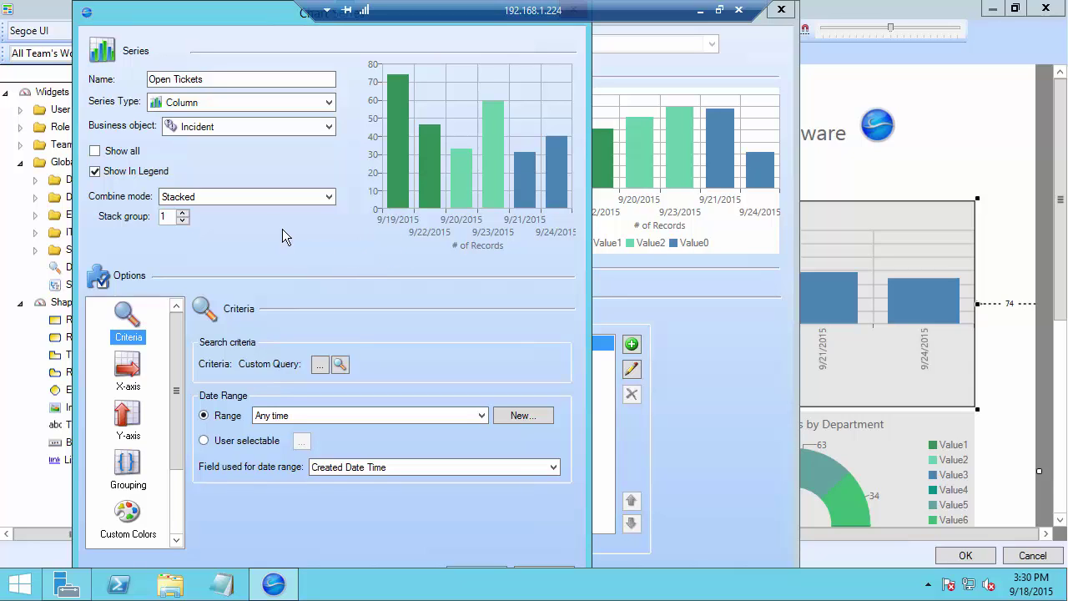
drag(218, 12, 161, 53)
click(517, 54)
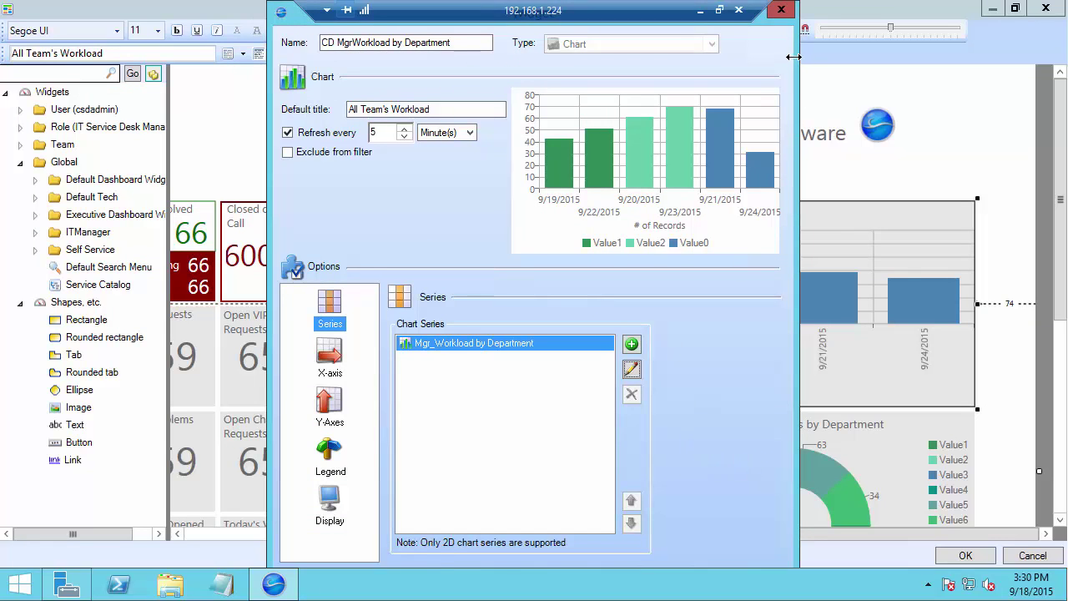
click(783, 11)
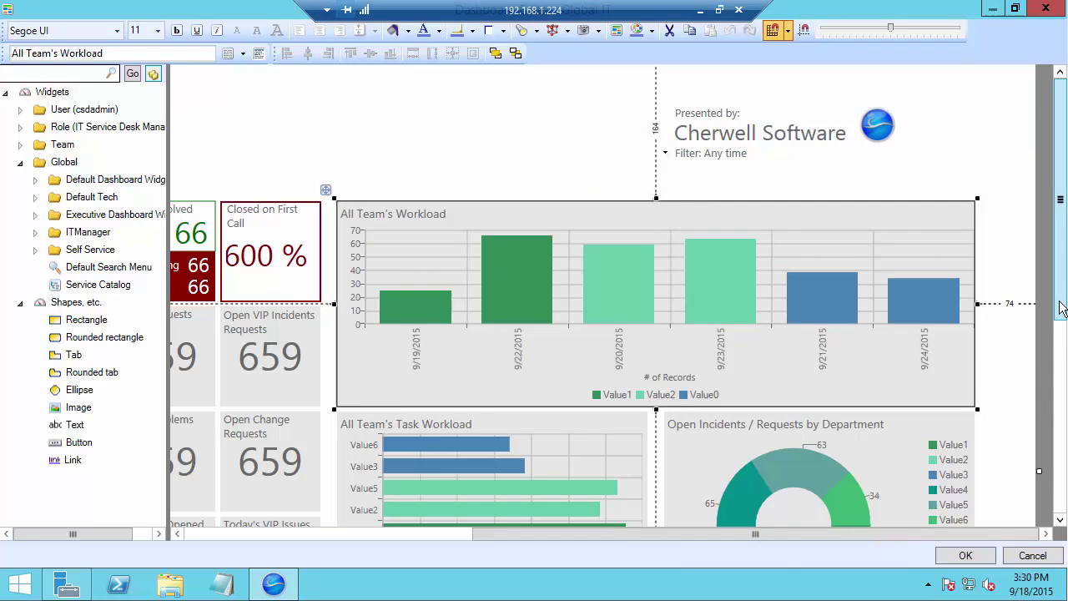
Step: Open the X-axis options in the widget properties of the Open Incidents / Requests by Department chart
drag(1059, 305, 1059, 357)
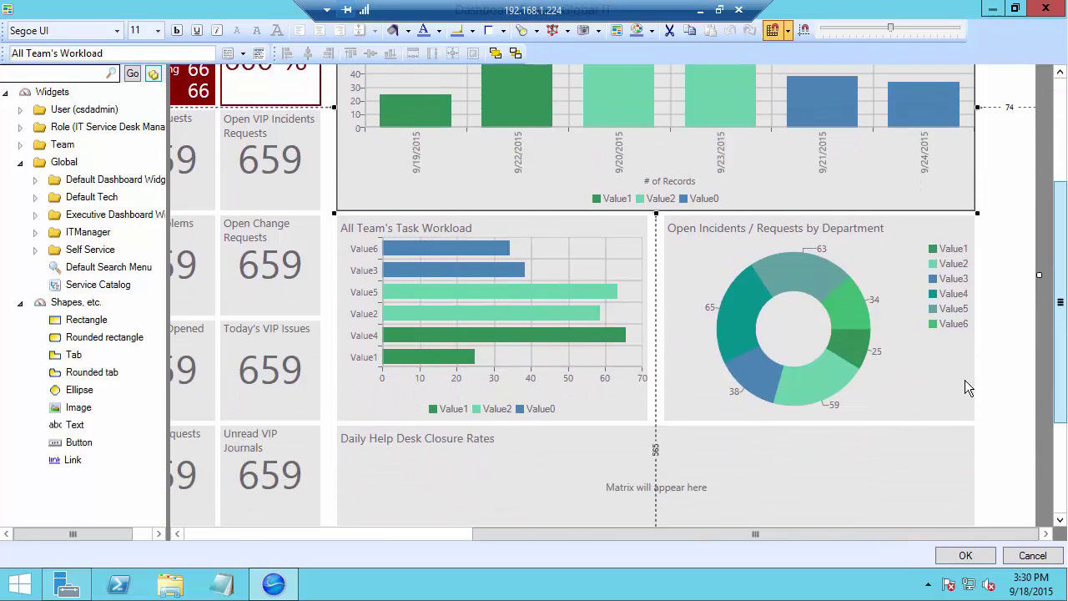
click(775, 345)
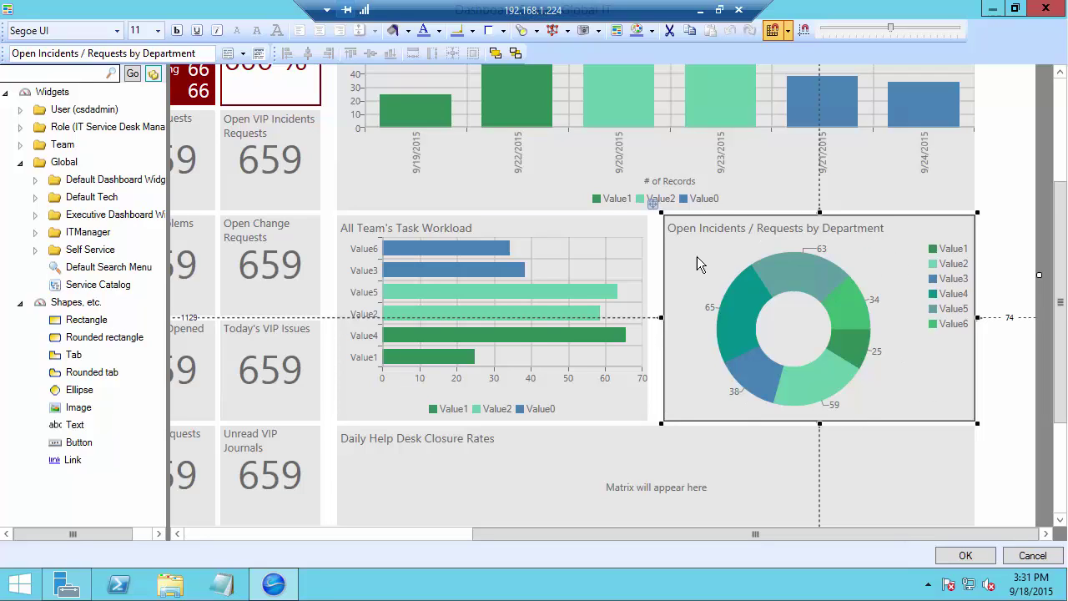
right_click(886, 384)
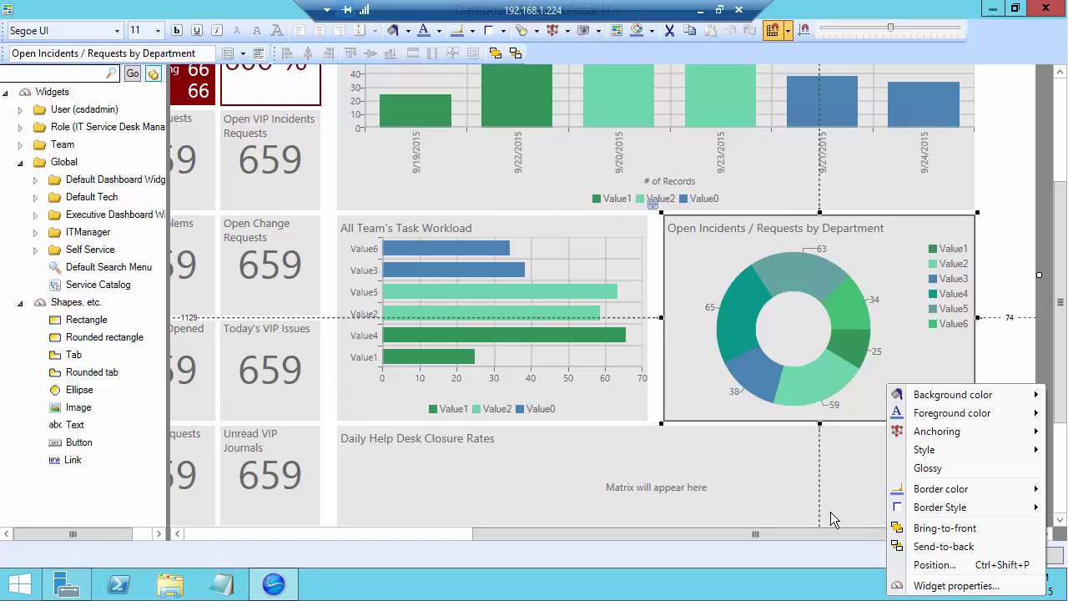
click(946, 587)
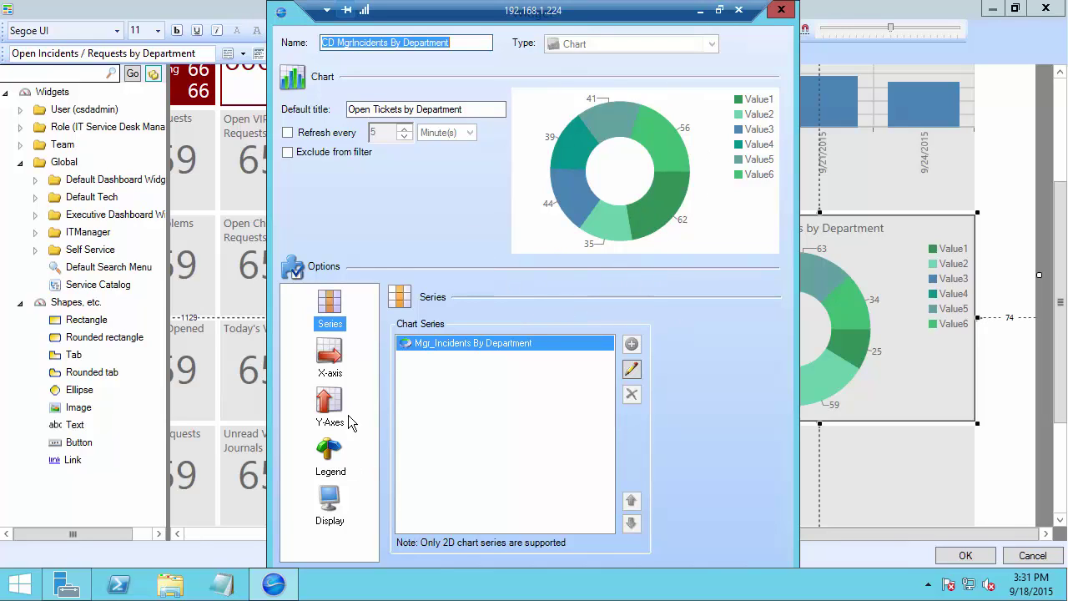
click(316, 366)
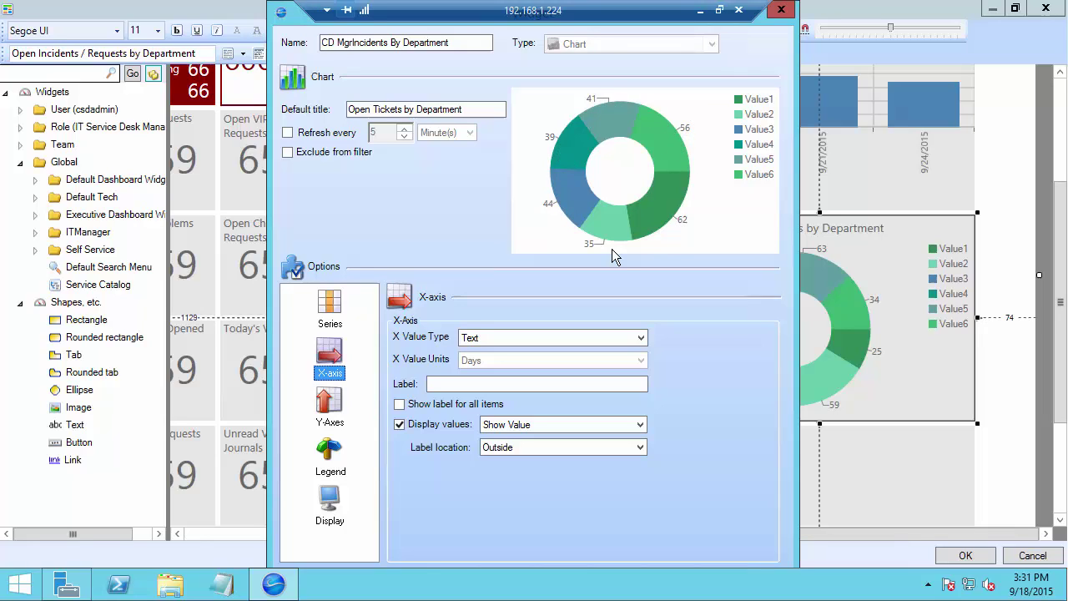
Step: Try the Outside Near and Inside label locations for the donut chart's displayed values, and return the setting to Outside
click(638, 448)
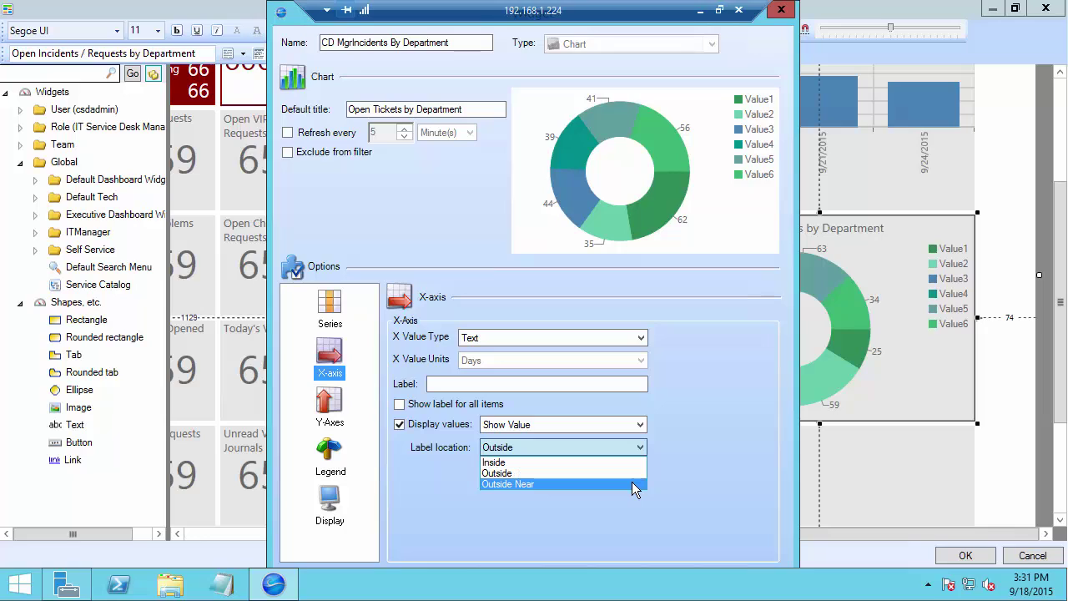
click(631, 483)
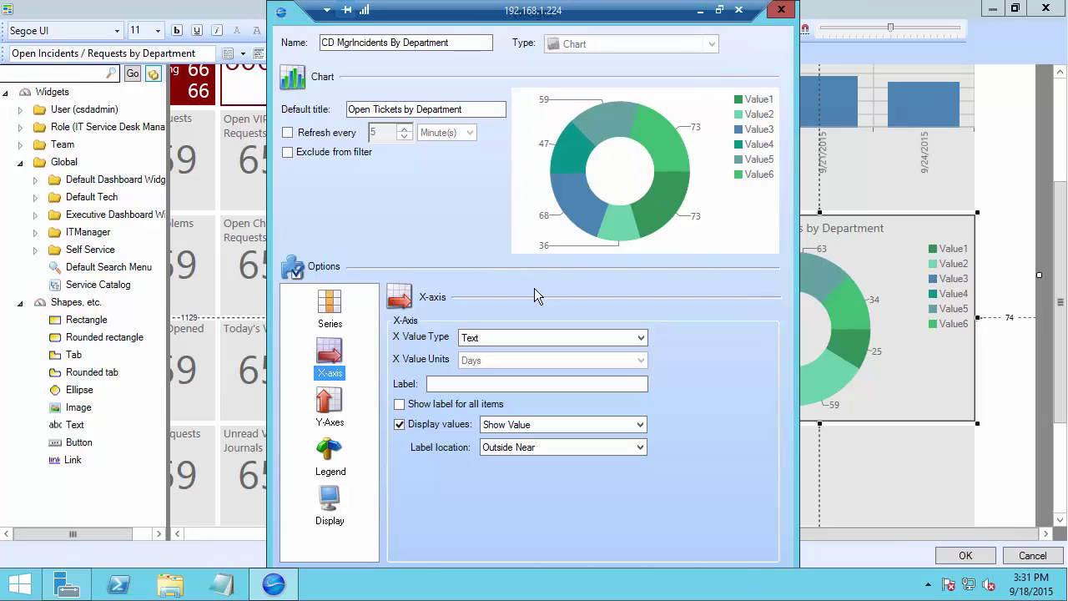
click(638, 448)
click(628, 461)
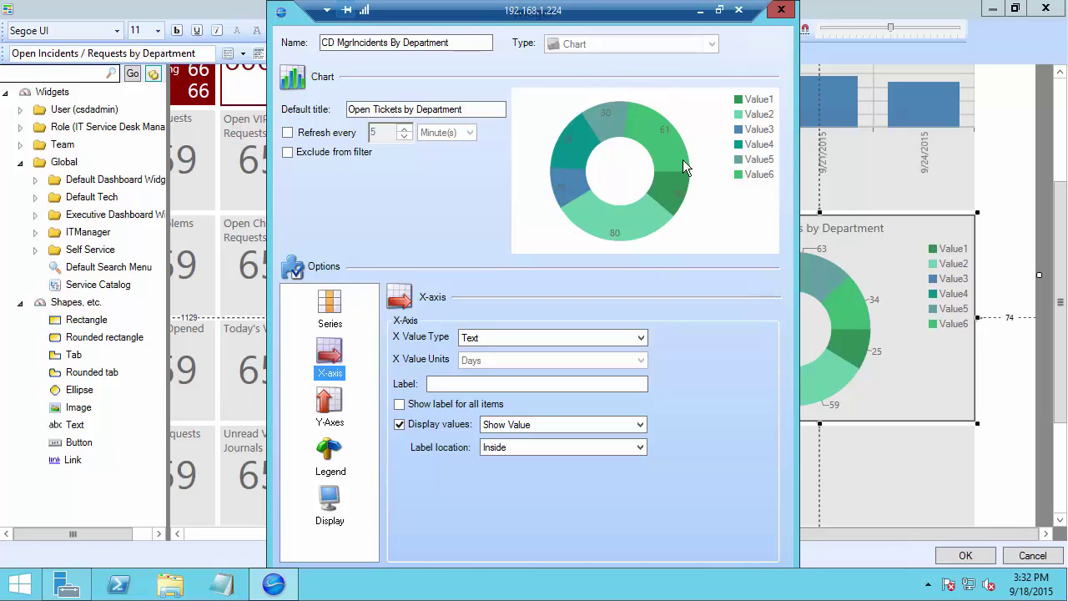
click(631, 449)
click(625, 466)
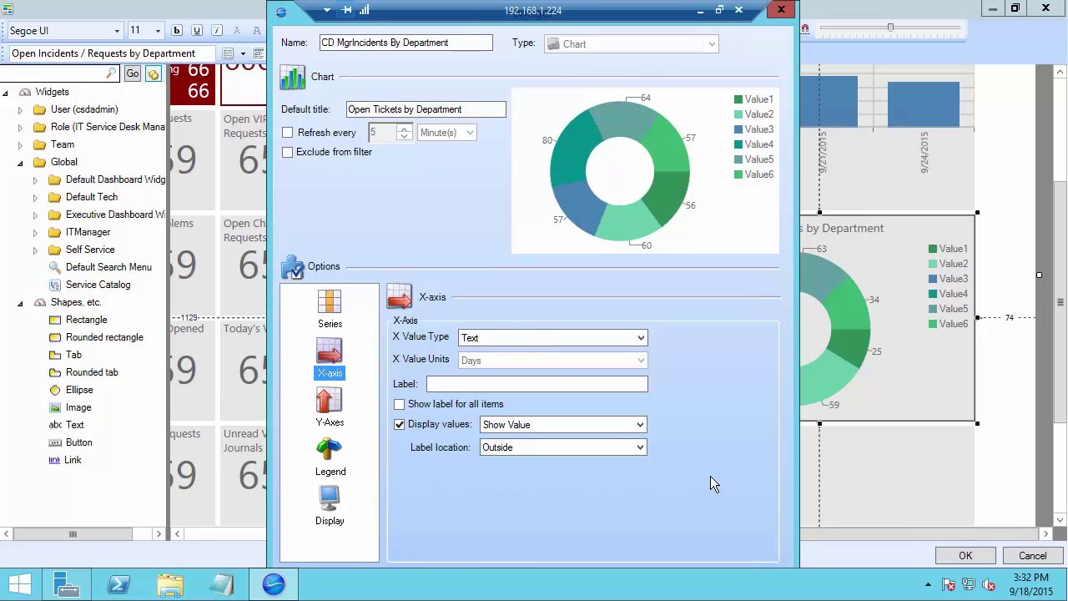